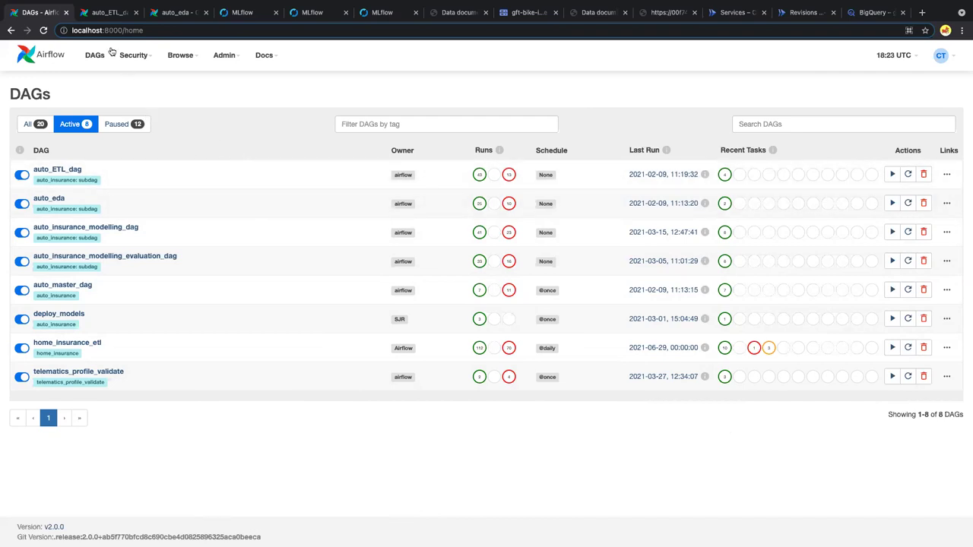
- Open the auto_ETL_dag page in Airflow, try to display its graph view, and go back to the tree view
left_click(99, 15)
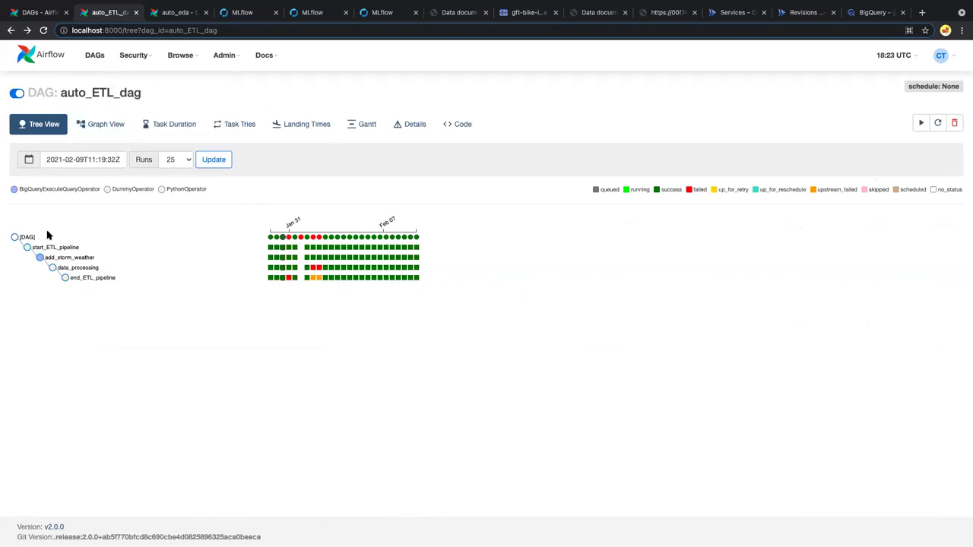
left_click(102, 124)
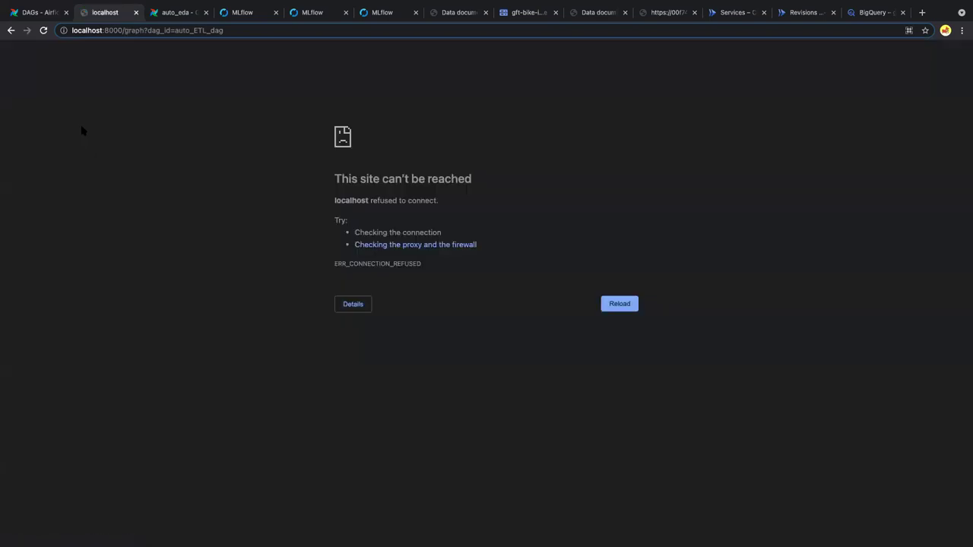
left_click(11, 30)
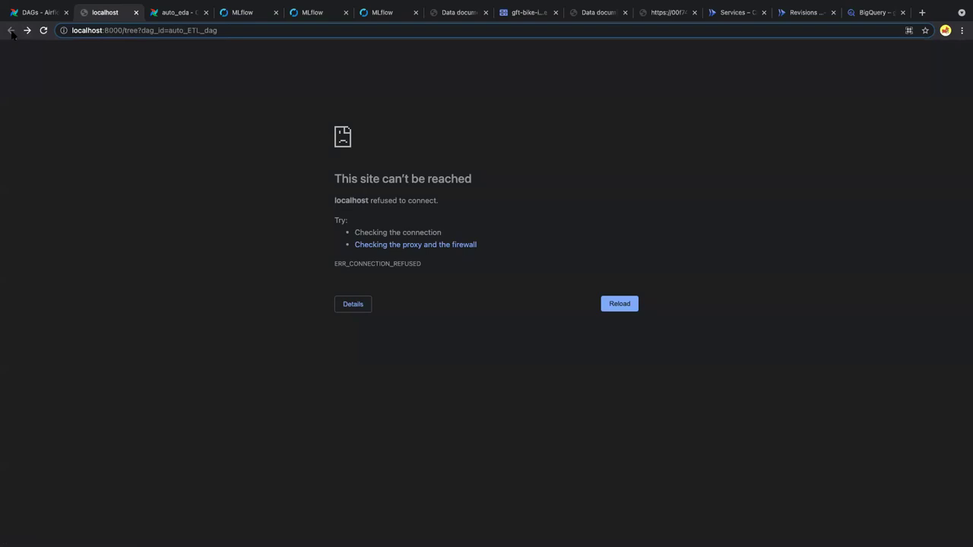
- View the source code of the auto_eda DAG in Airflow
left_click(175, 12)
mouse_move(186, 55)
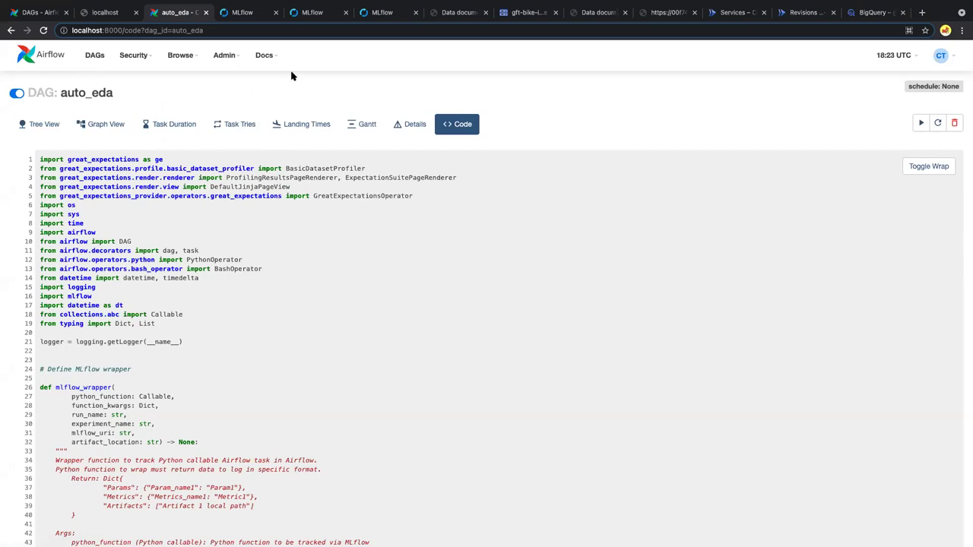
- Review the auto-insurance-glm-sev experiment runs in MLflow, plus the parameters, metrics and artifacts of the auto-insurance-glm-fre run
left_click(226, 14)
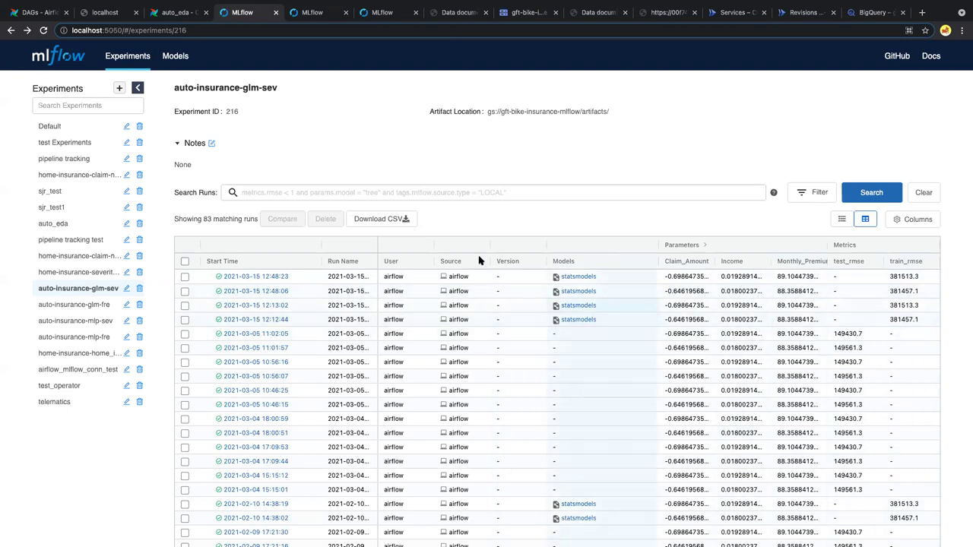
left_click(307, 15)
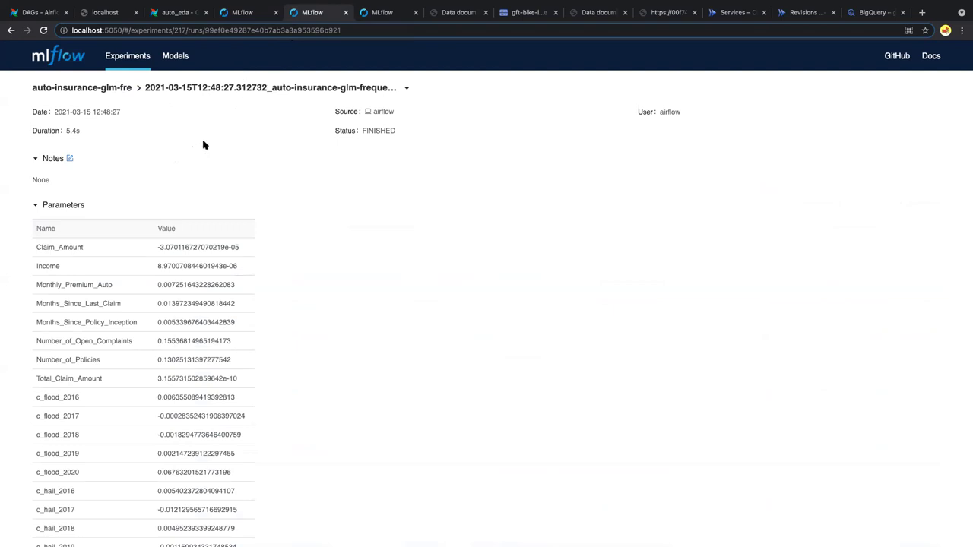
scroll(203, 145, "down", 20)
scroll(235, 133, "down", 5)
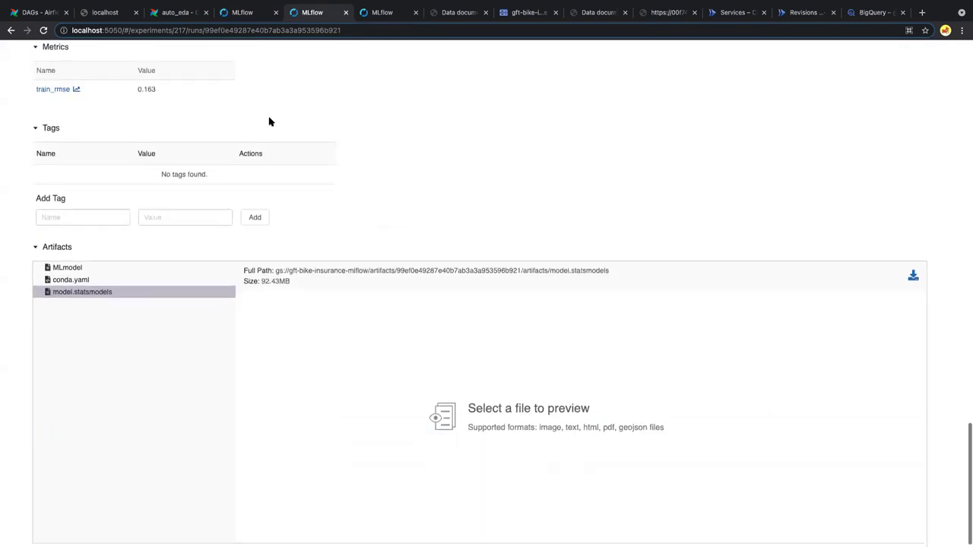
scroll(231, 87, "up", 2)
scroll(309, 173, "down", 1)
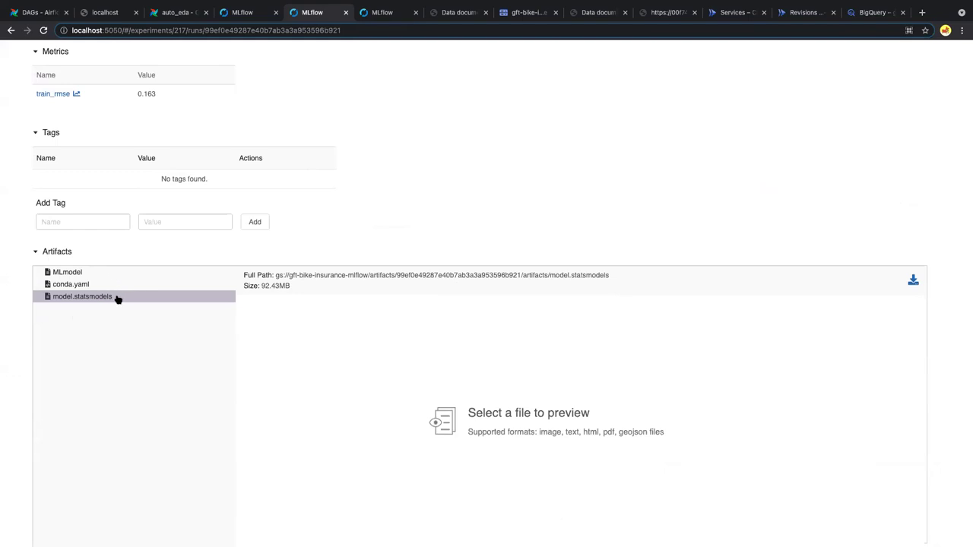
- Try to open the MLflow registered models list and go back to version 35 of the glm_frequency model
left_click(373, 20)
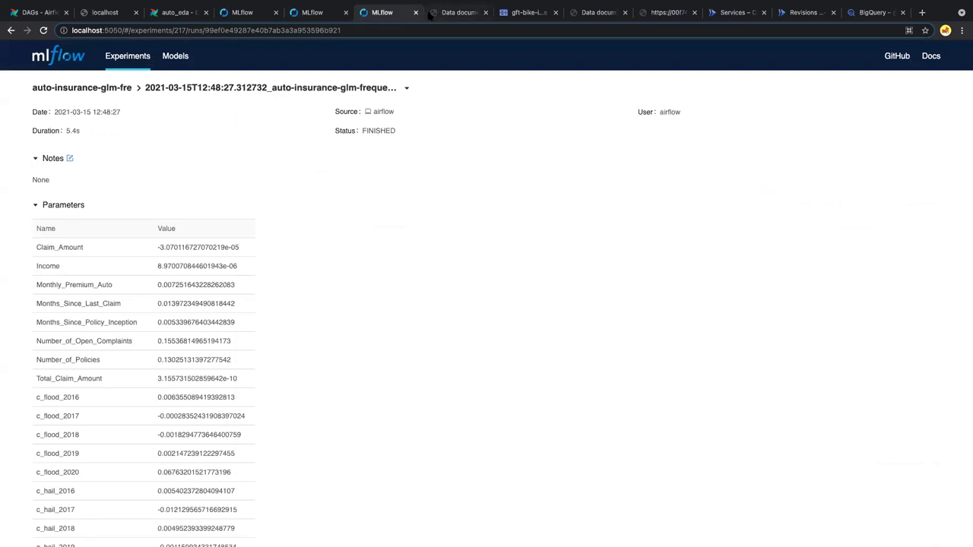
left_click(176, 58)
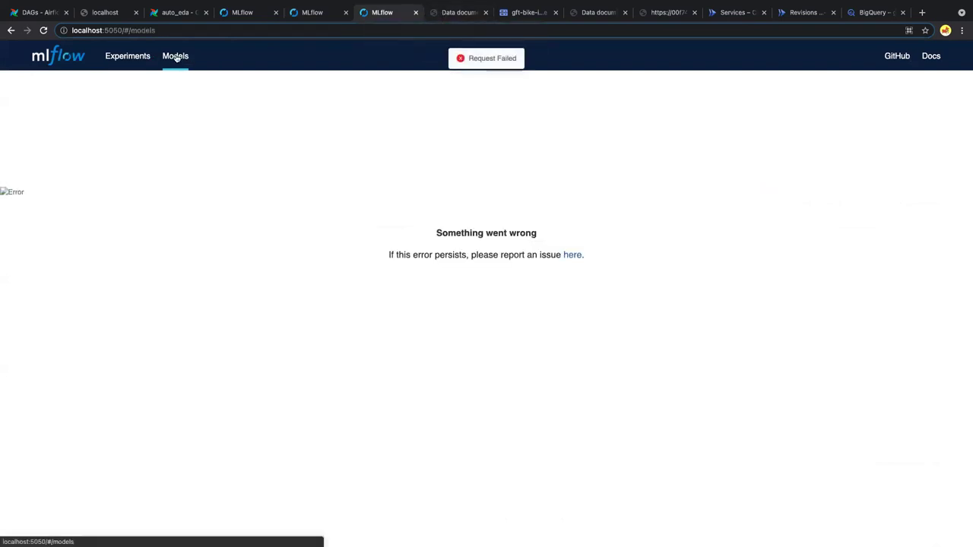
left_click(9, 30)
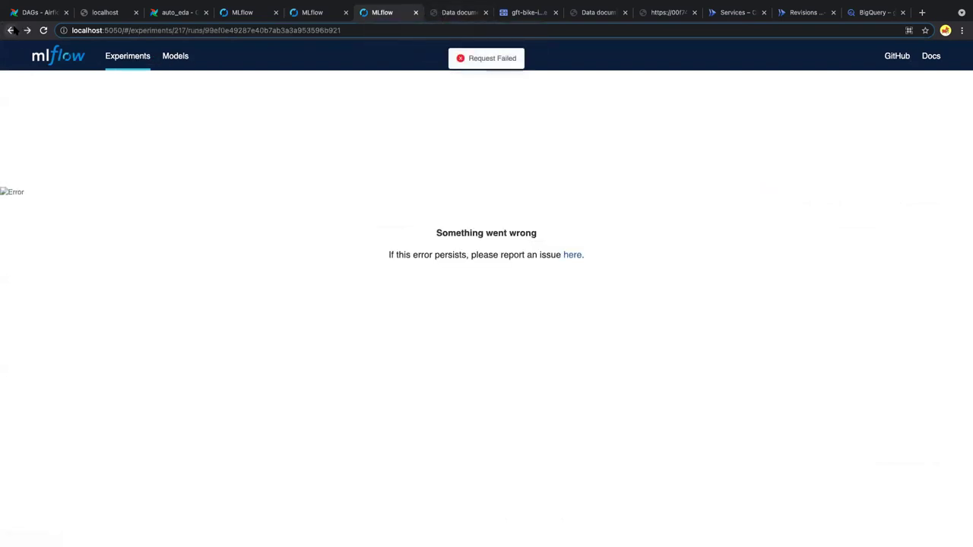
left_click(10, 30)
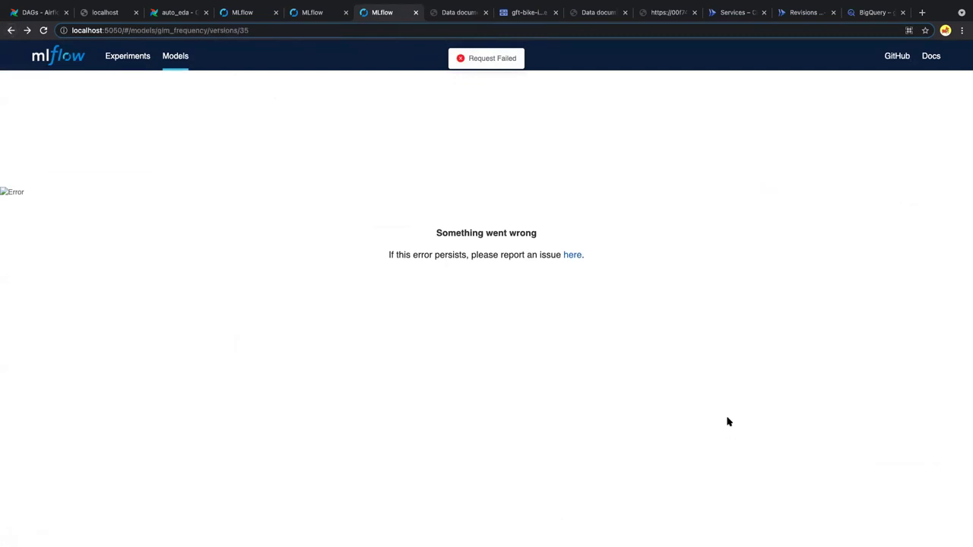
- Switch to Terminal and check the gcloud SSH connection output
key("ctrl+Up")
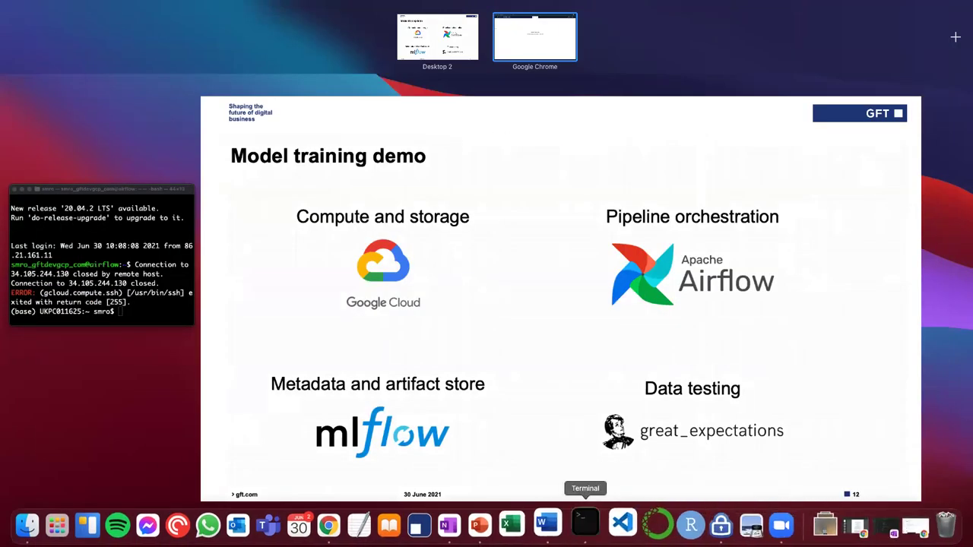
key("ctrl+Left")
left_click(585, 523)
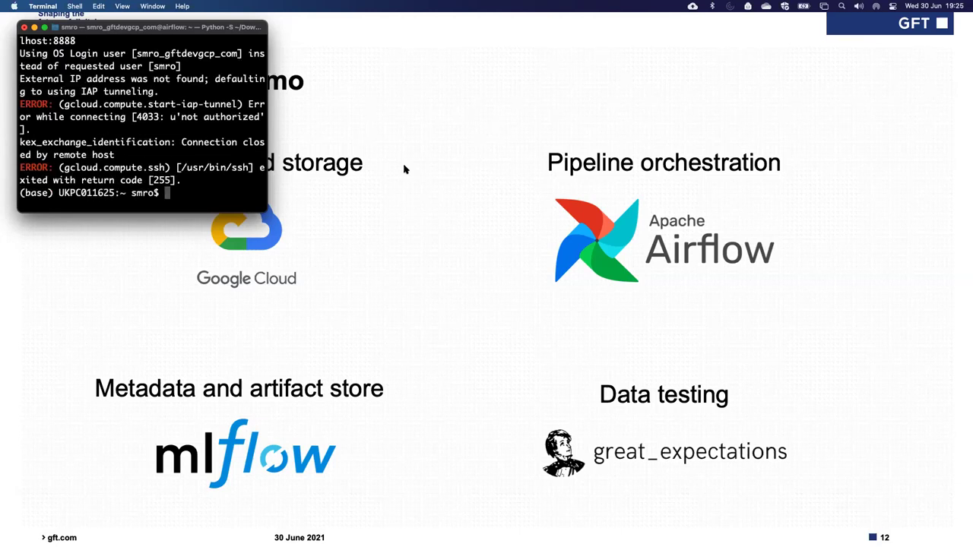
key("ctrl+Right")
key("ctrl+Left")
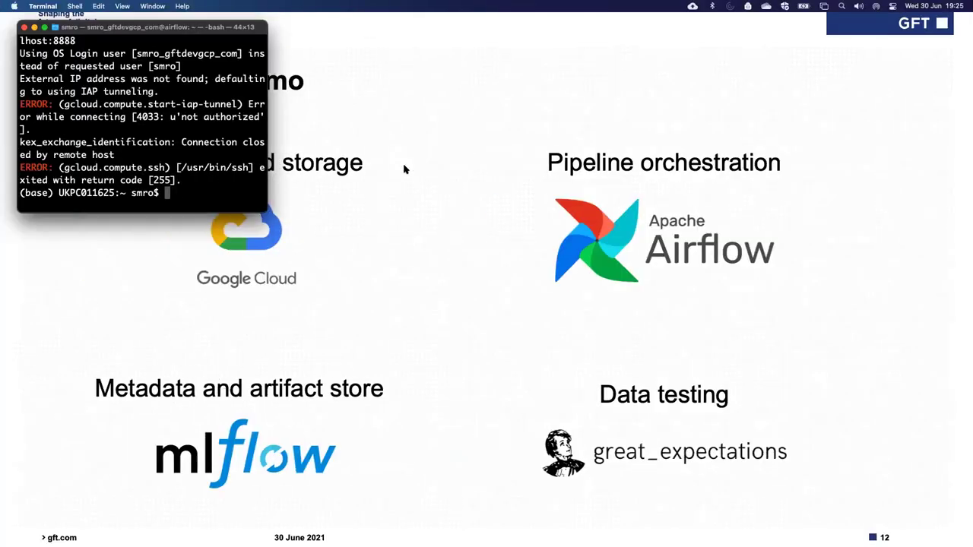
- Switch back to Chrome and try to reopen the glm_frequency model page in MLflow from the browsing history
key("ctrl+Right")
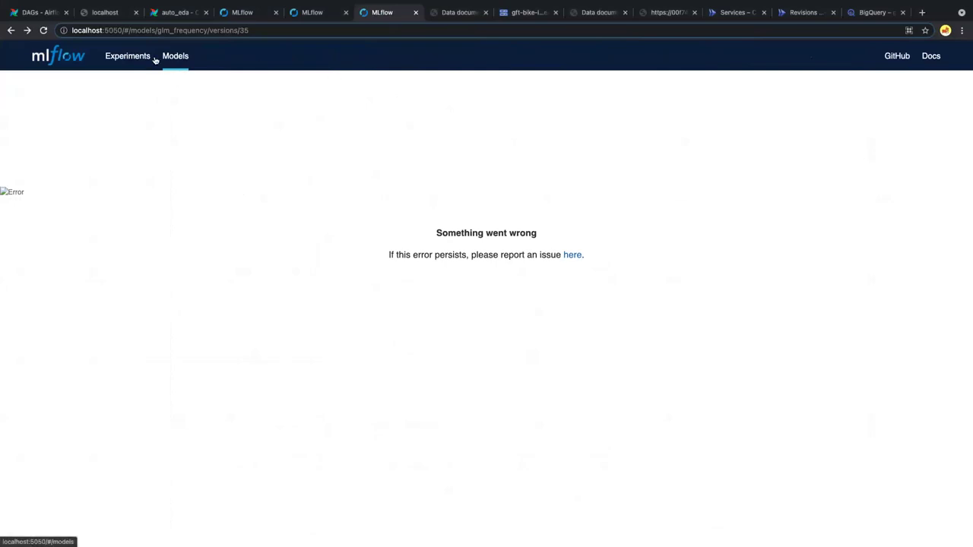
right_click(12, 32)
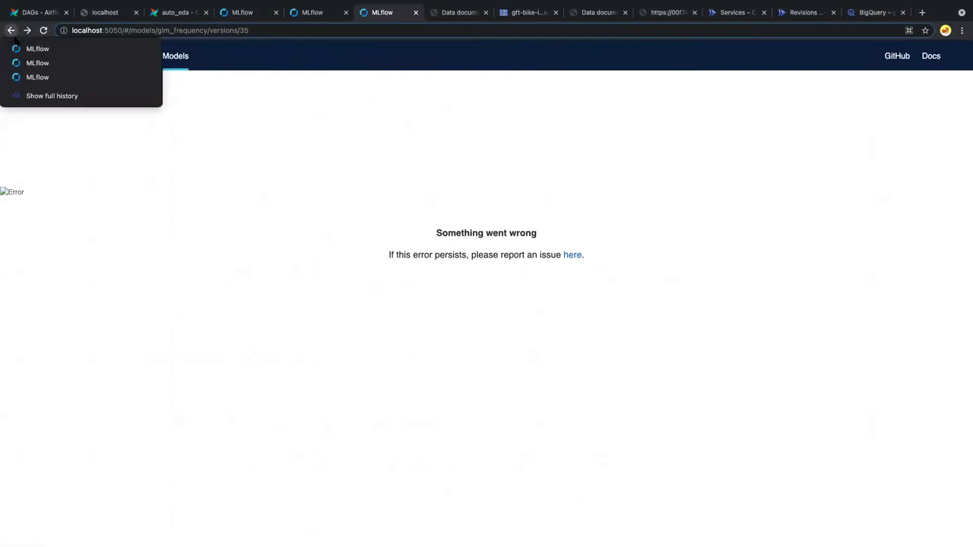
left_click(151, 79)
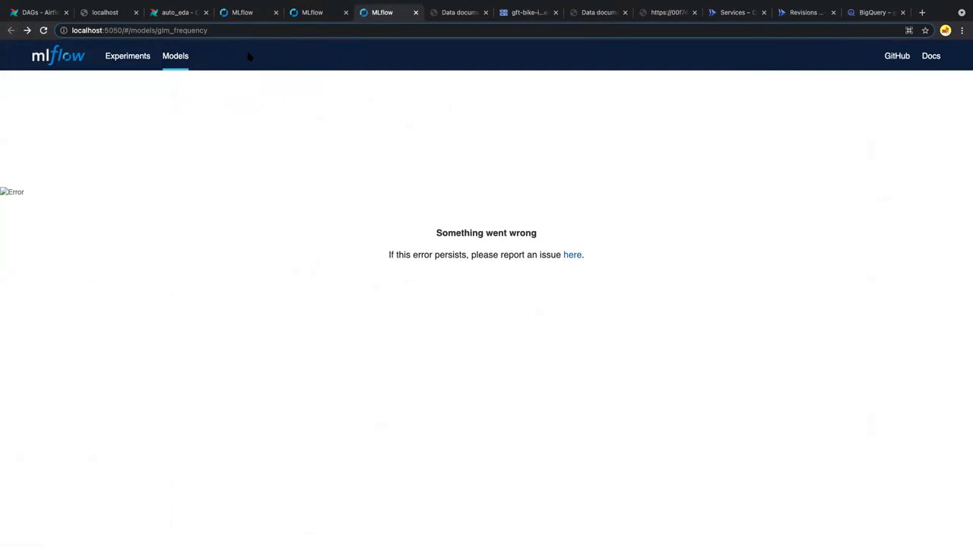
- Examine the Great Expectations profiling results for home_insurance_default_profile, from the overview down to the BUS_USE column
left_click(459, 12)
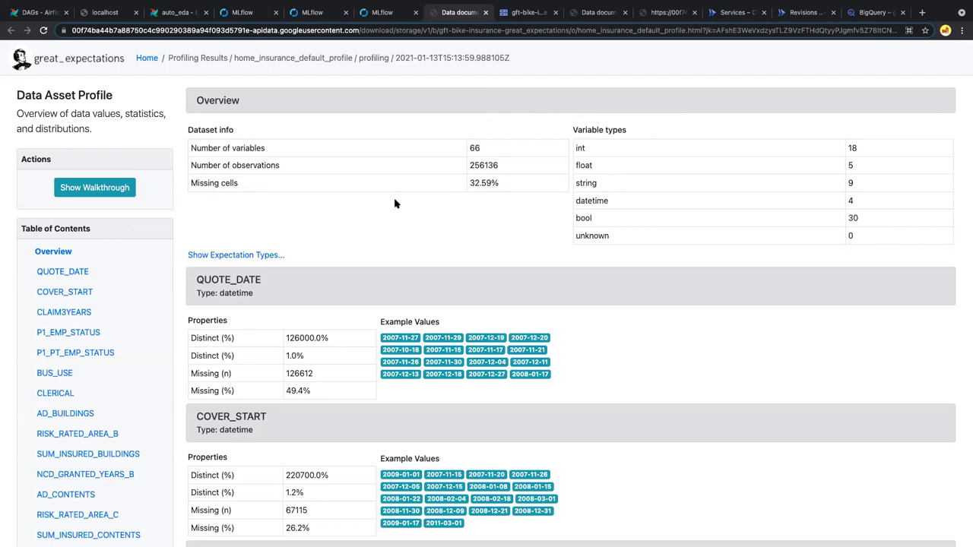
scroll(395, 202, "down", 1)
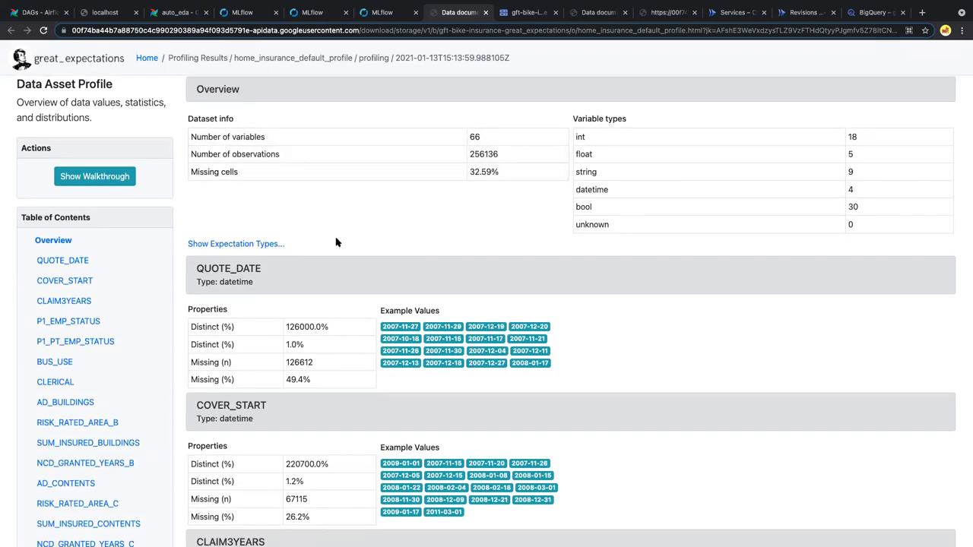
scroll(336, 243, "down", 6)
scroll(537, 236, "down", 8)
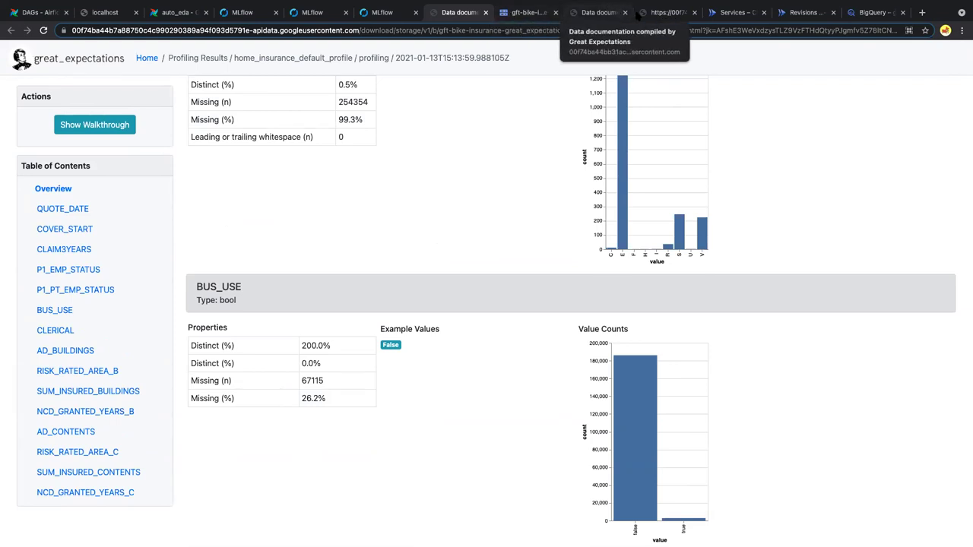
- View the auto_cat expectation suite JSON and its ge_airflow_run validation folders in the gft-bike-insurance-great_expectations bucket
left_click(652, 13)
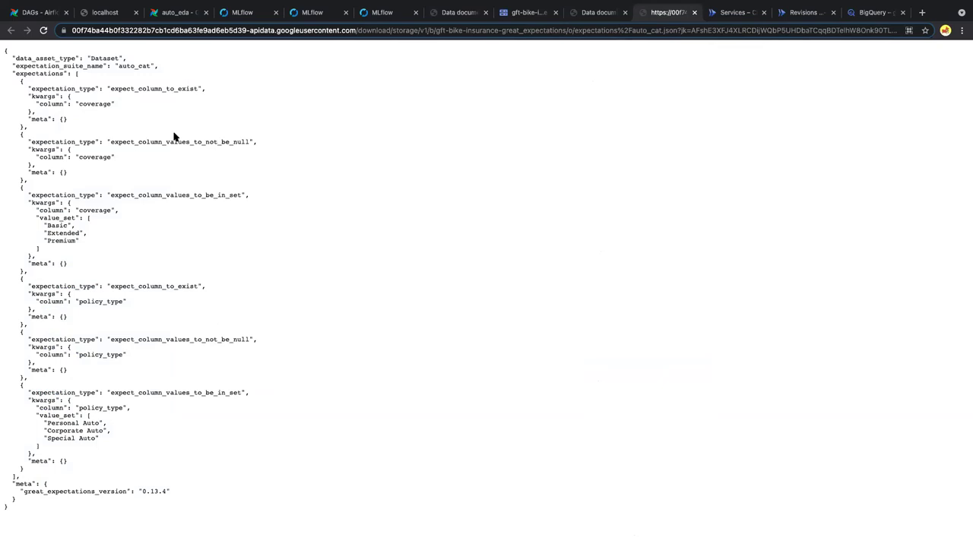
left_click(519, 13)
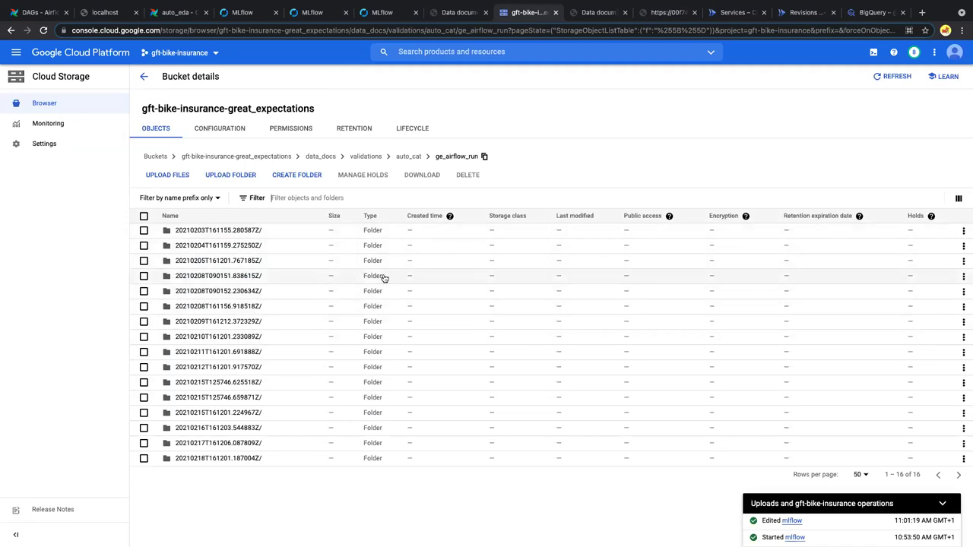
- Review the auto_cat expectation validation result, including its statistics and the coverage and policy_type checks
left_click(583, 12)
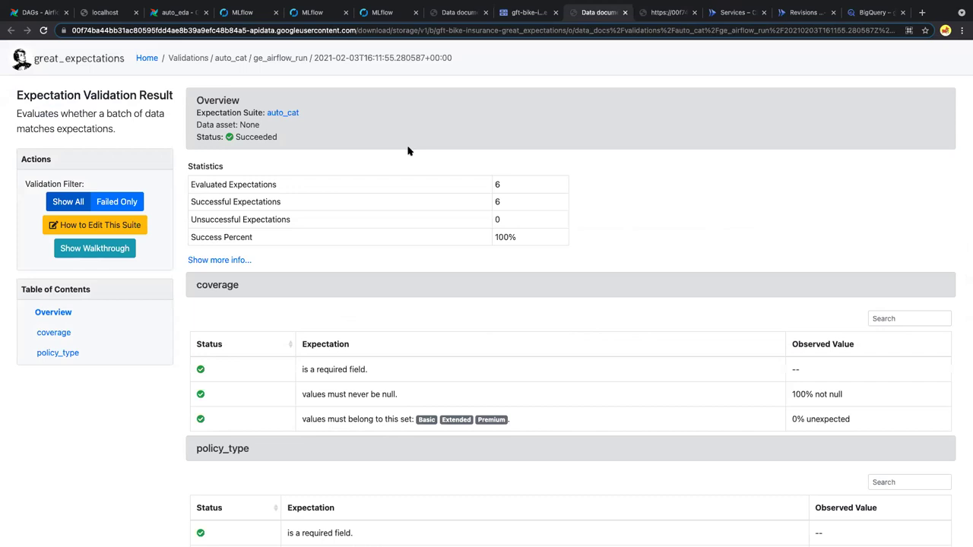
scroll(407, 151, "down", 1)
scroll(407, 150, "up", 1)
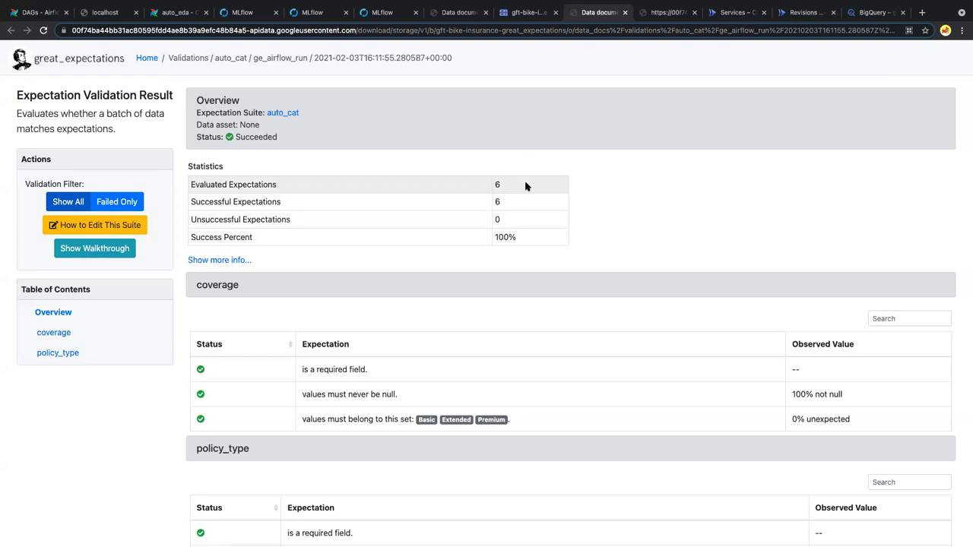
scroll(526, 185, "down", 2)
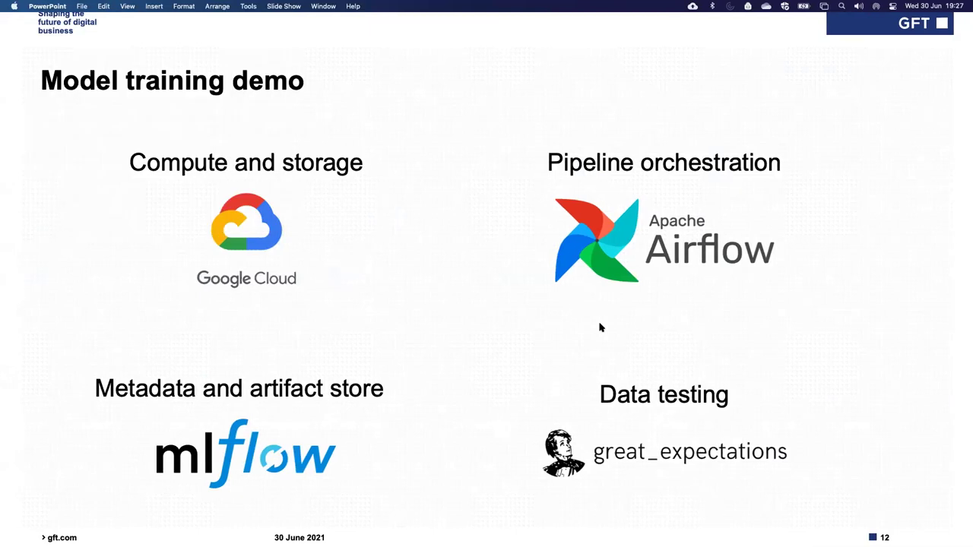
- Switch to the PowerPoint presentation and advance to the Model serving slide
key("Right")
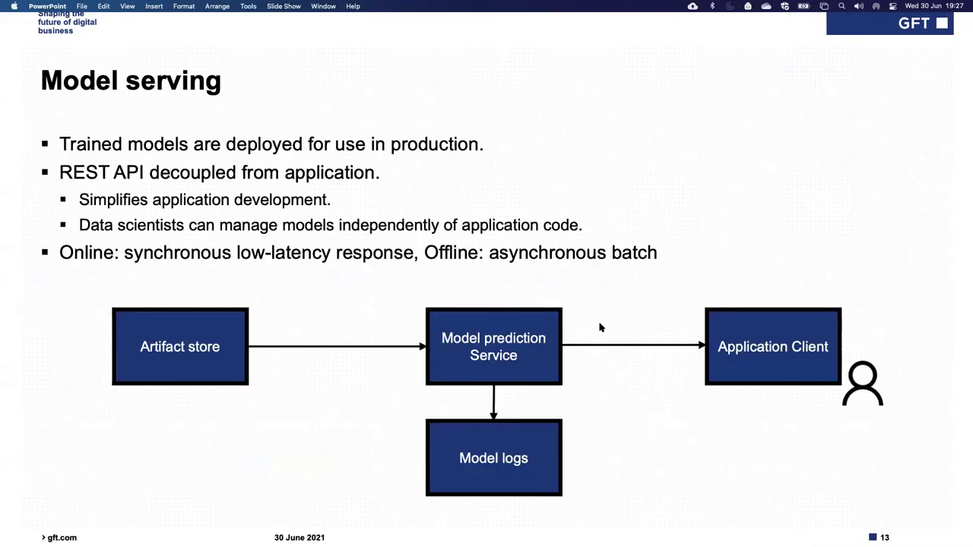